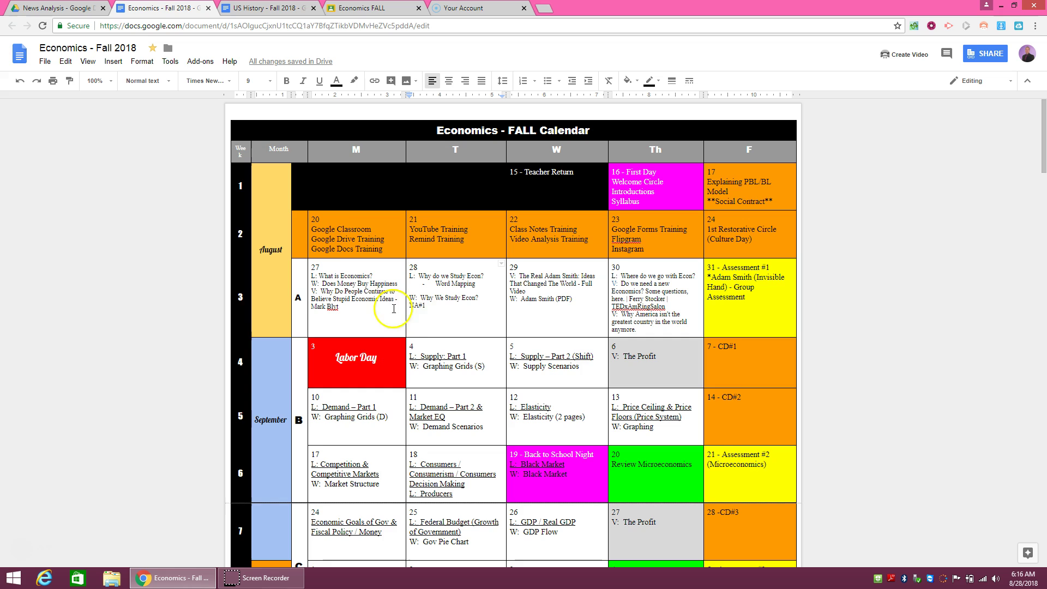
type("1")
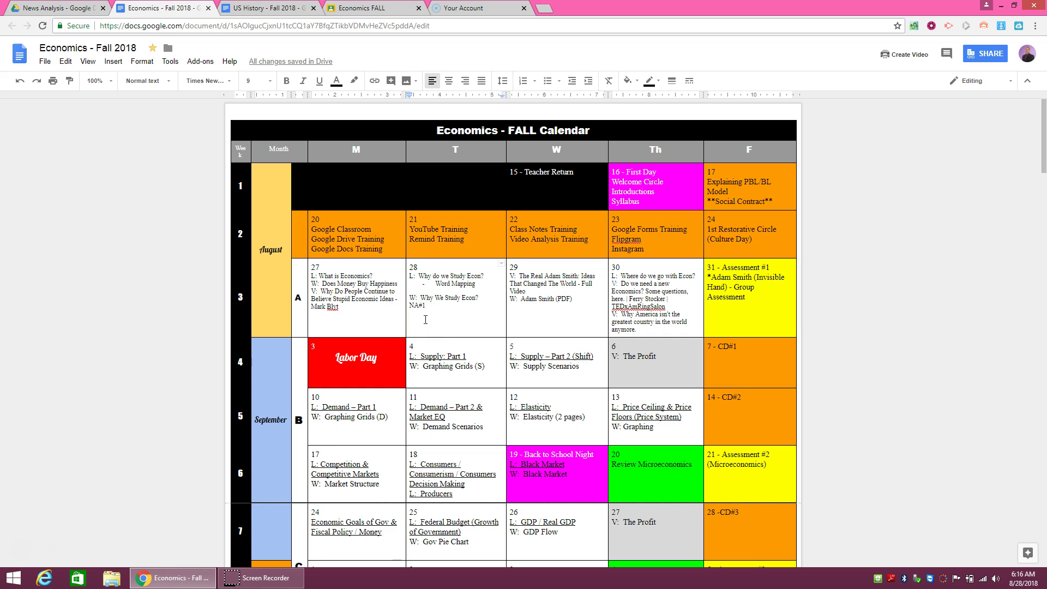
- Bring up the Economics FALL class stream from its browser tab
left_click(362, 9)
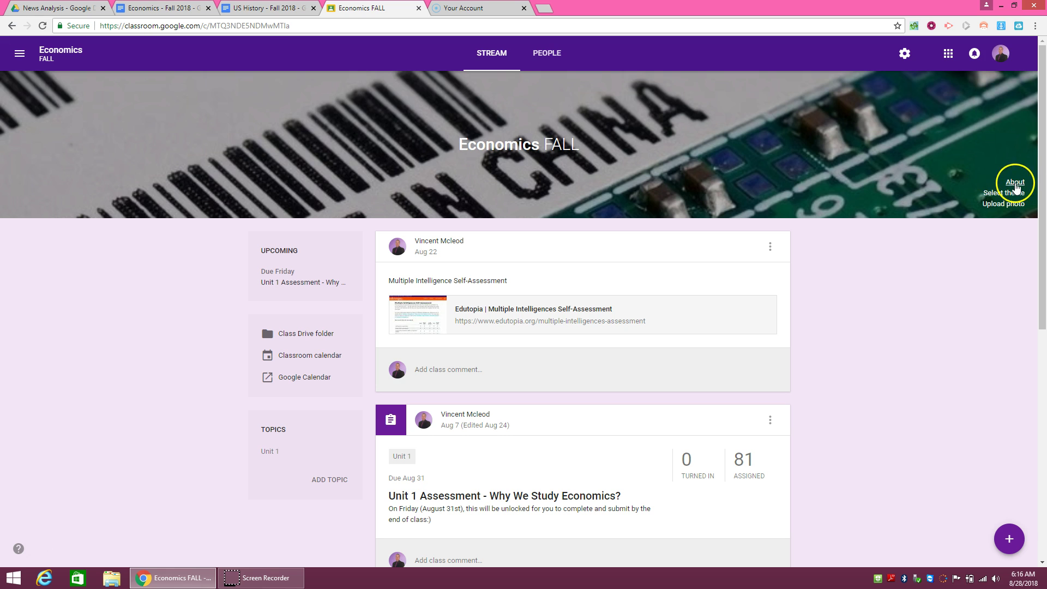
- Show the Economics FALL class details with its attached materials
left_click(1012, 182)
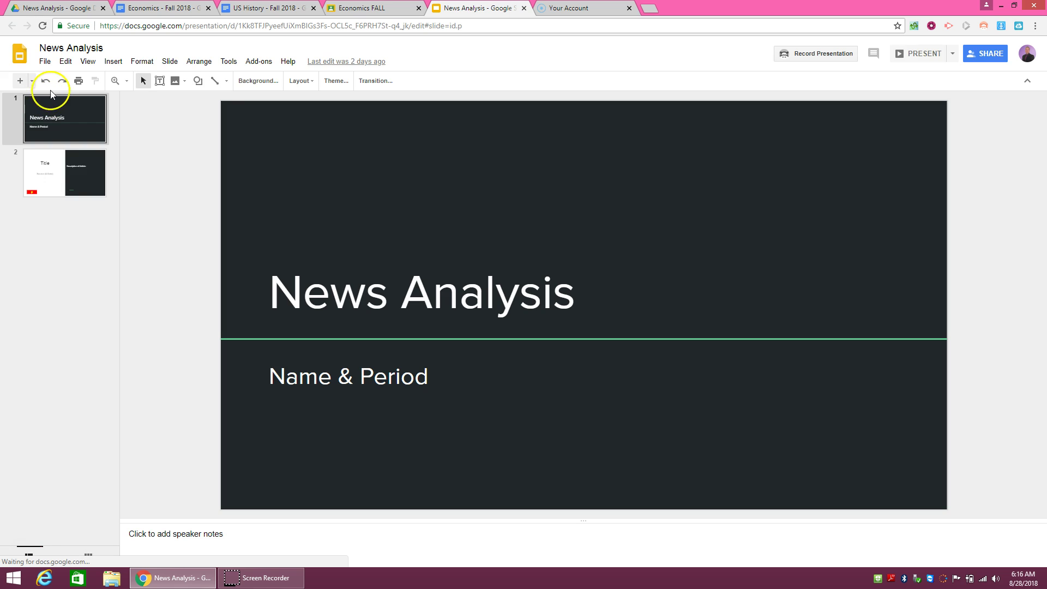
- Start a copy of the News Analysis deck, cancel it, and close the deck
left_click(46, 62)
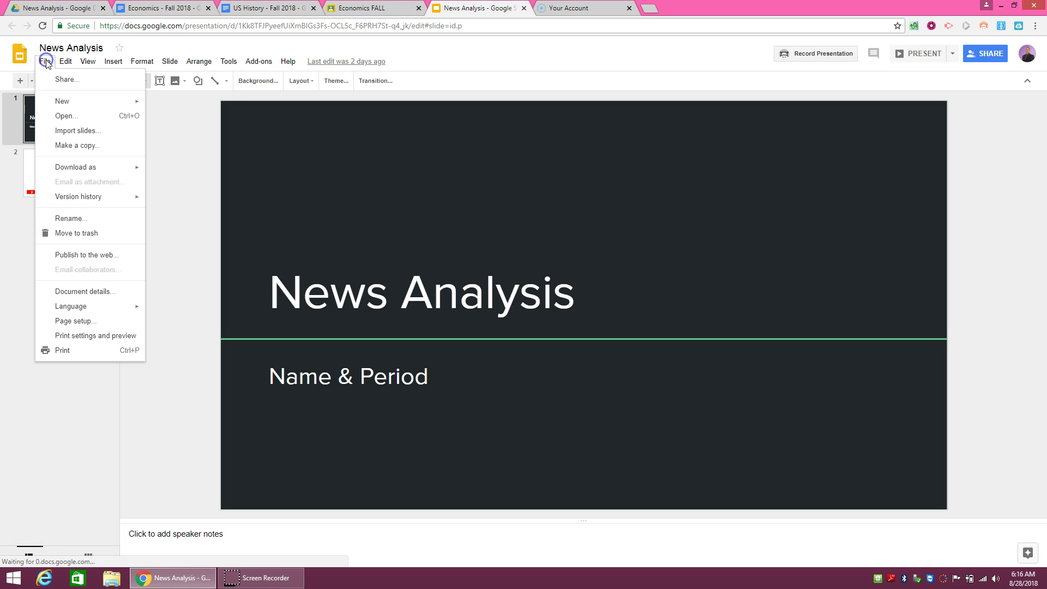
left_click(69, 144)
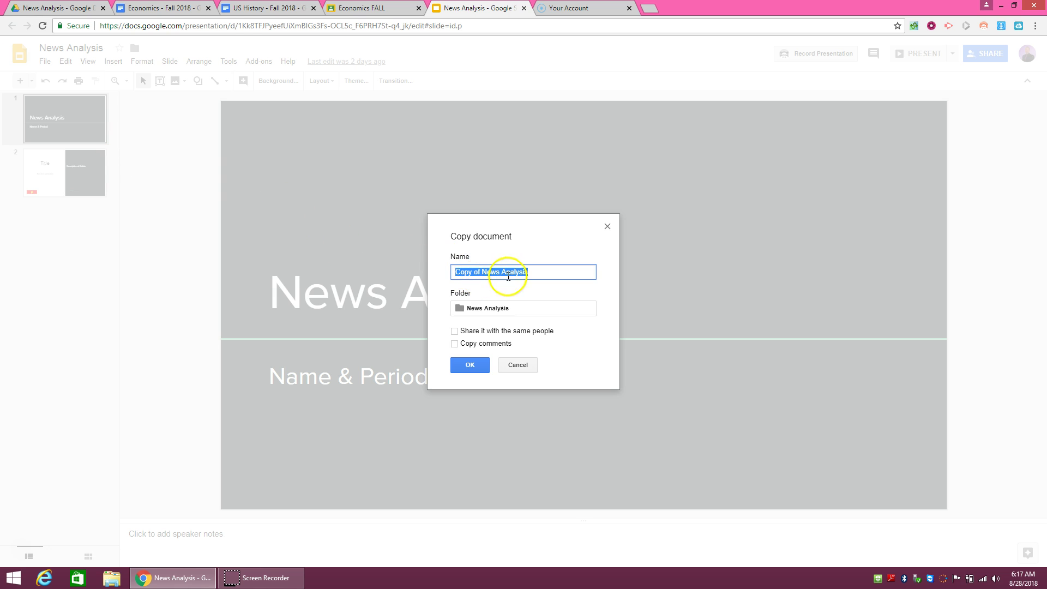
left_click(518, 365)
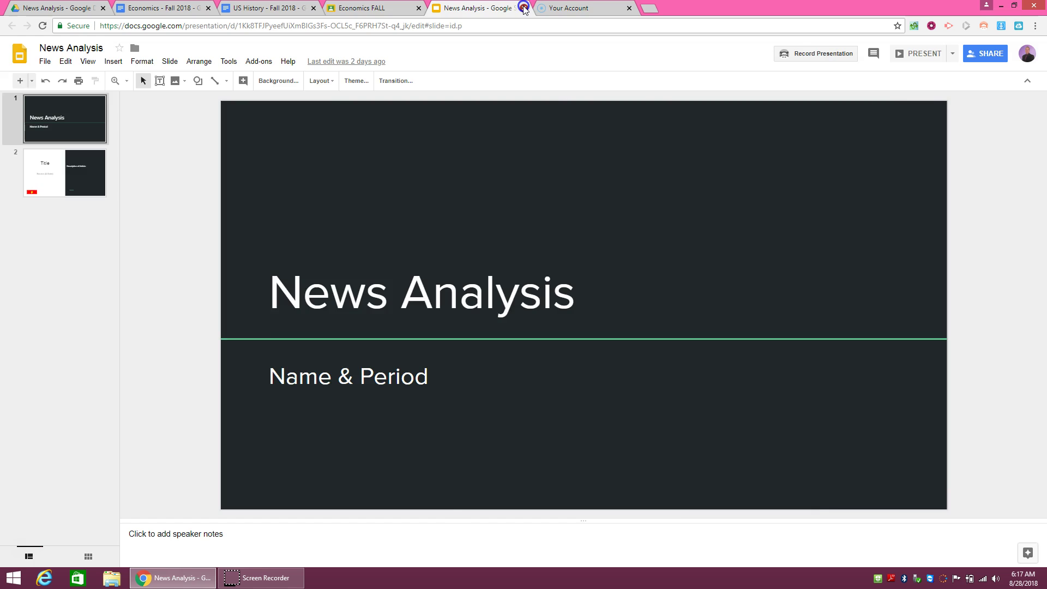
left_click(523, 8)
- Pass through the News 1.pdf Drive preview back to the Economics FALL class
left_click(56, 11)
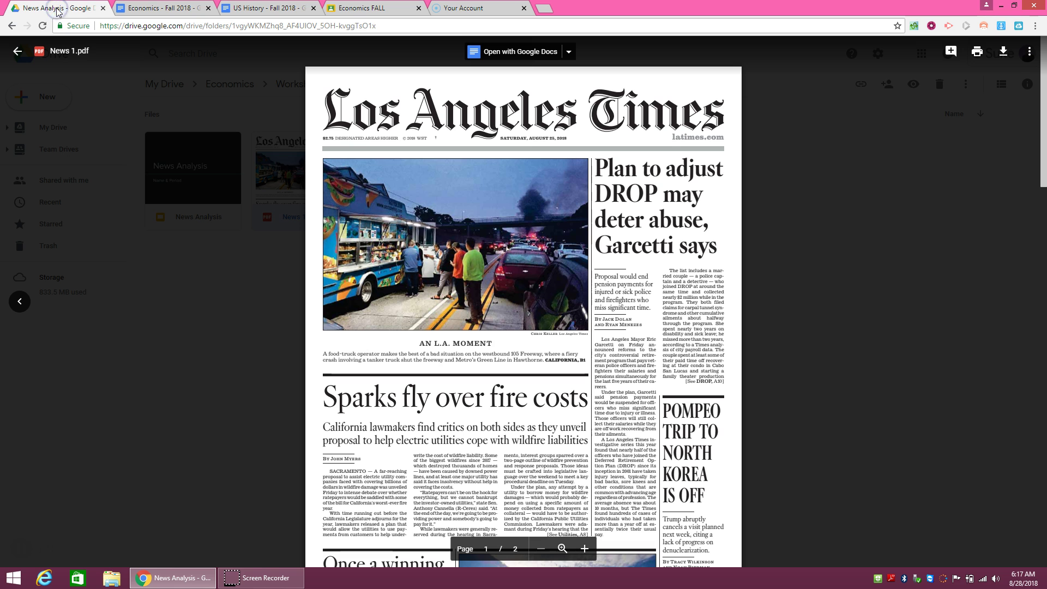
left_click(369, 11)
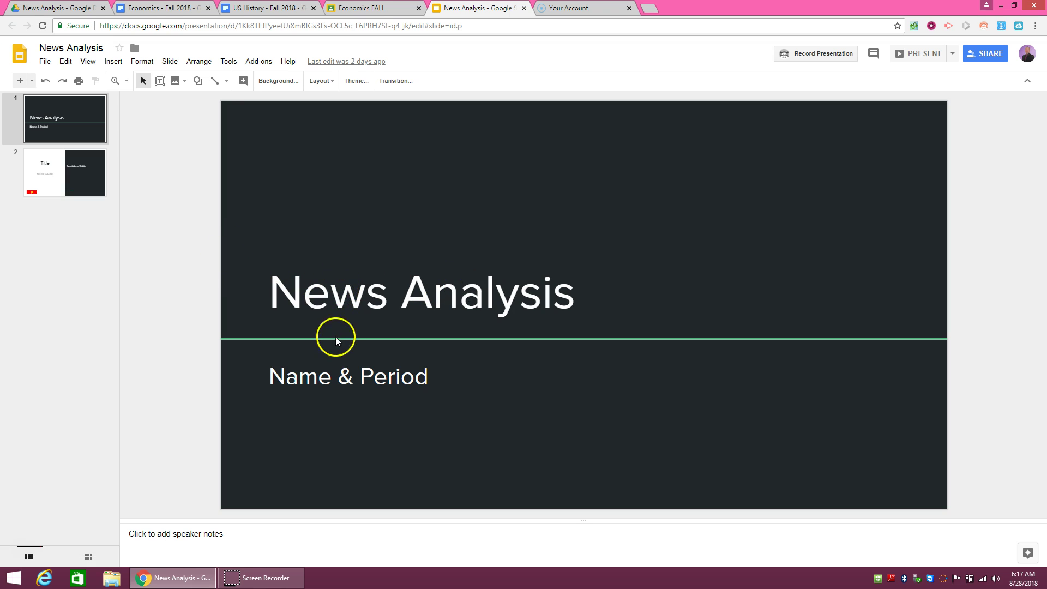
- Duplicate the article slide, slide 2, once
left_click(319, 377)
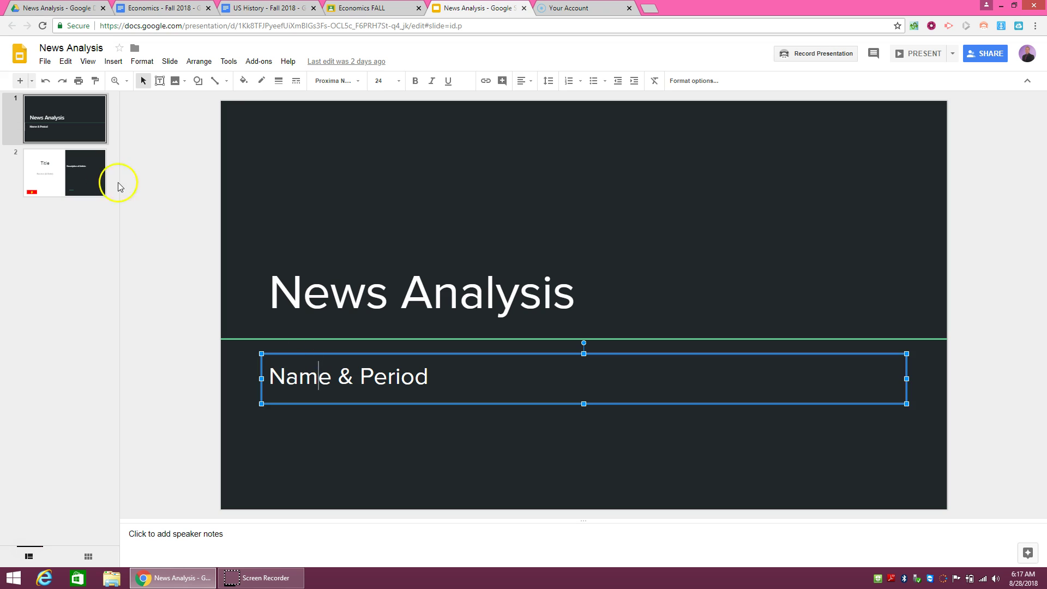
left_click(82, 174)
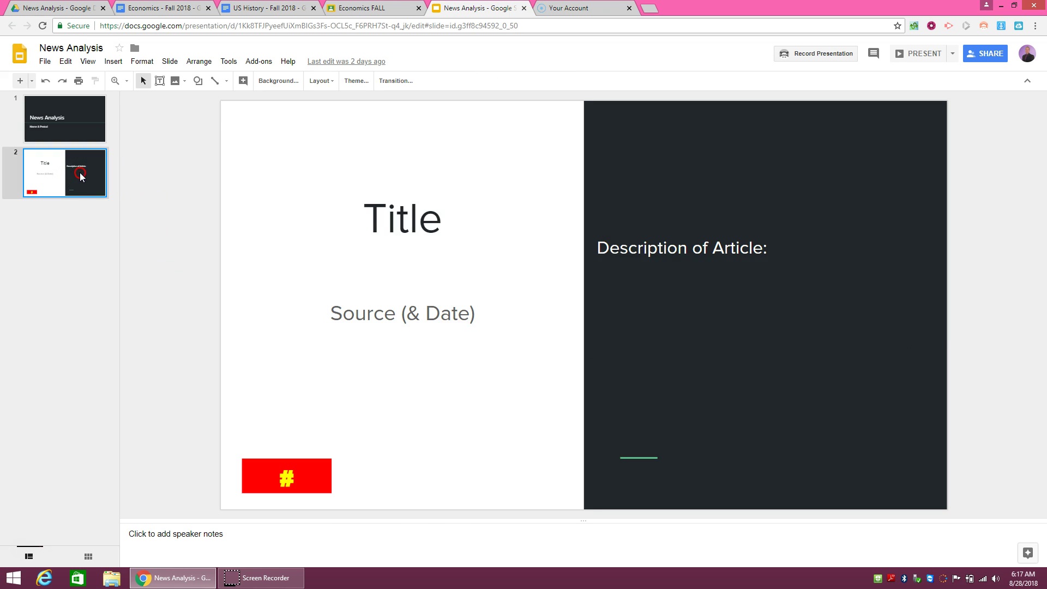
right_click(81, 175)
left_click(130, 277)
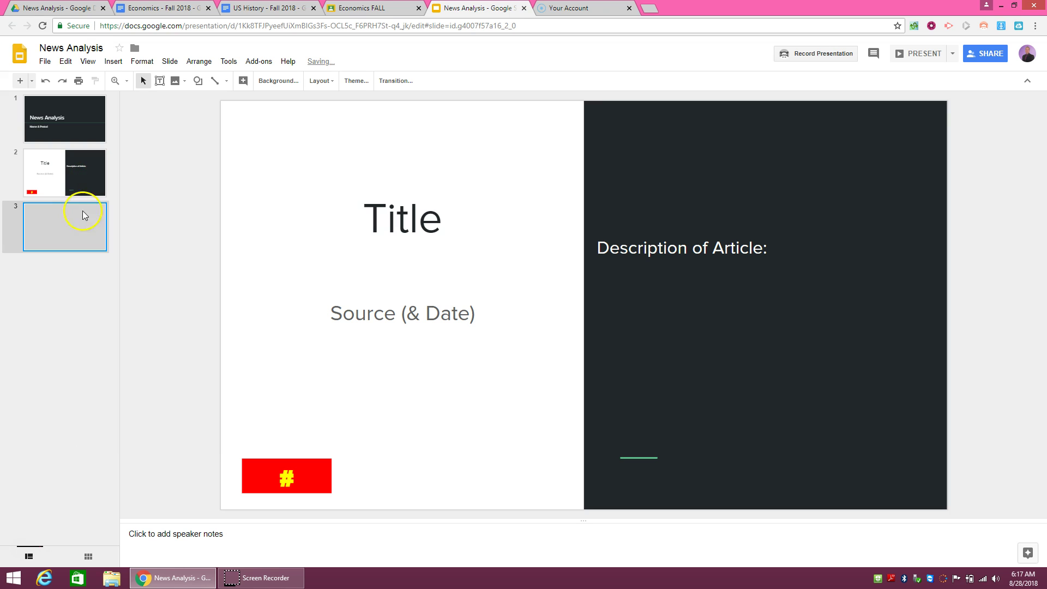
- Duplicate slides 2 and 3 together
left_click(88, 178)
left_click(92, 221, "shift")
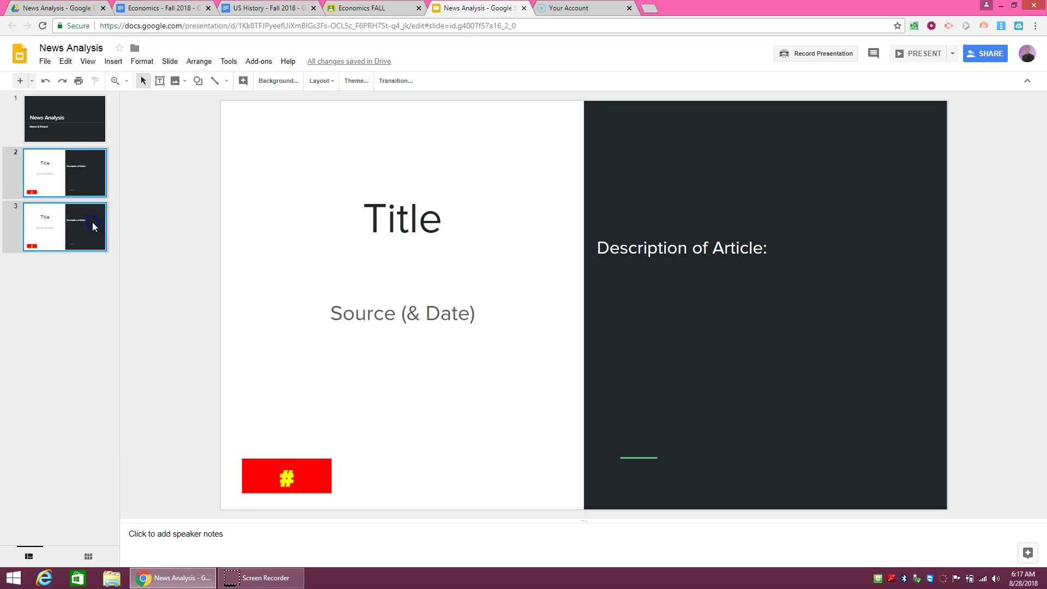
right_click(92, 222)
left_click(155, 332)
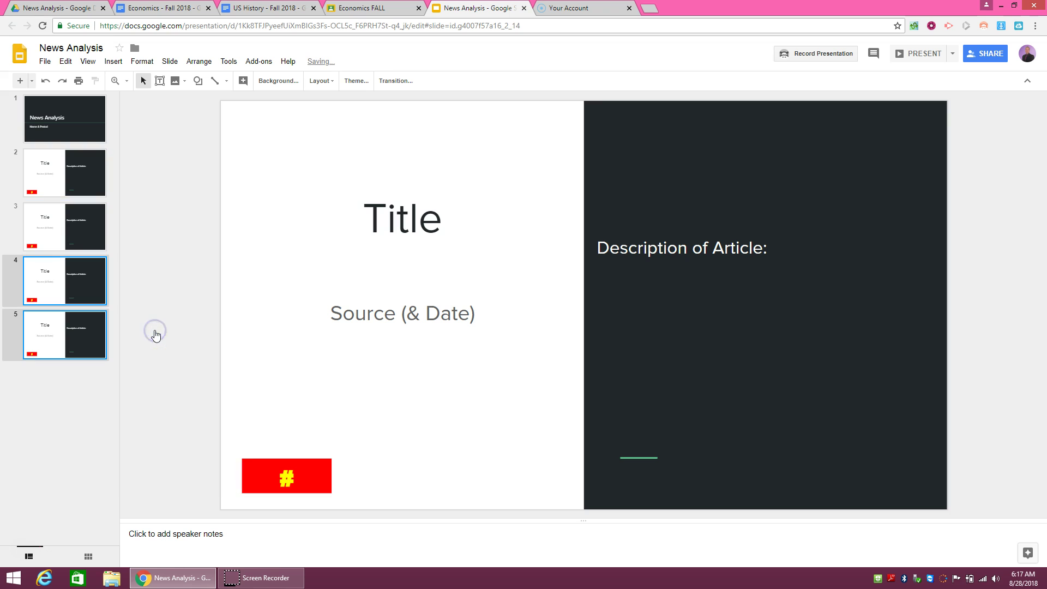
- Duplicate slide 2 once more, then begin editing its Title text
left_click(76, 178)
right_click(75, 179)
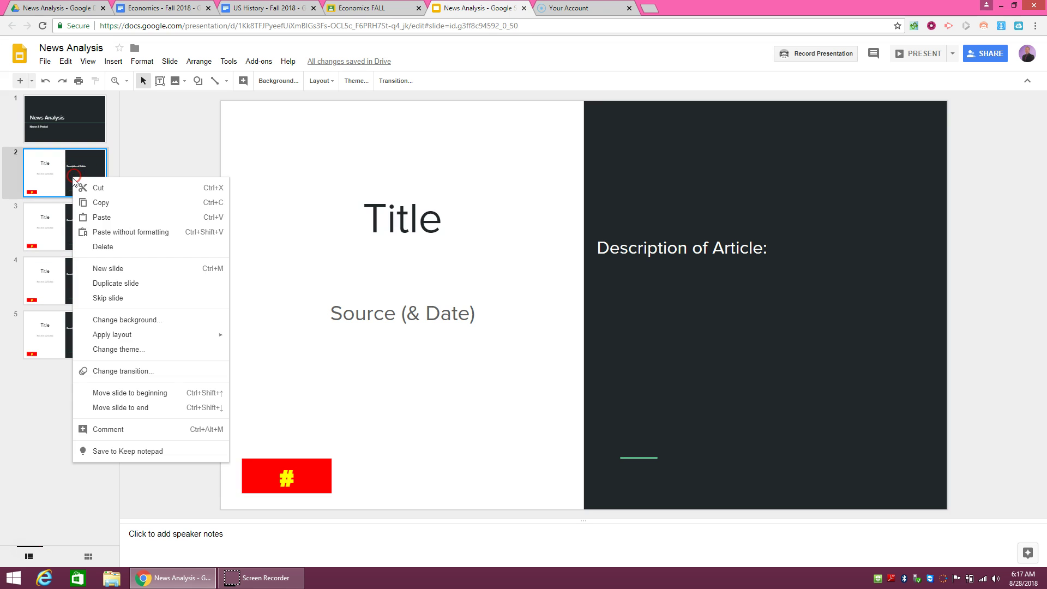
left_click(122, 283)
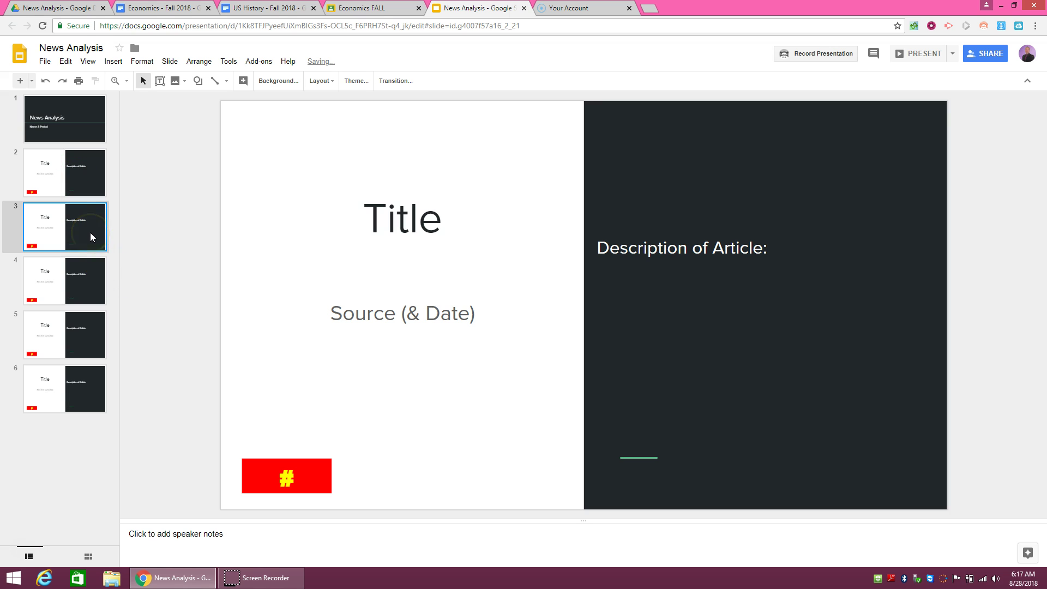
left_click(86, 184)
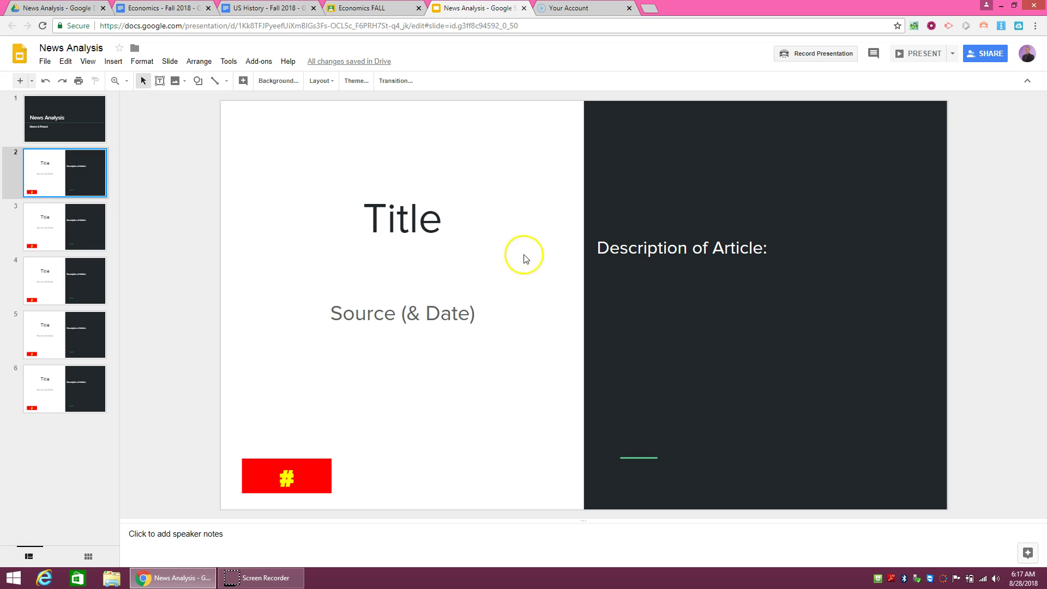
left_click(416, 223)
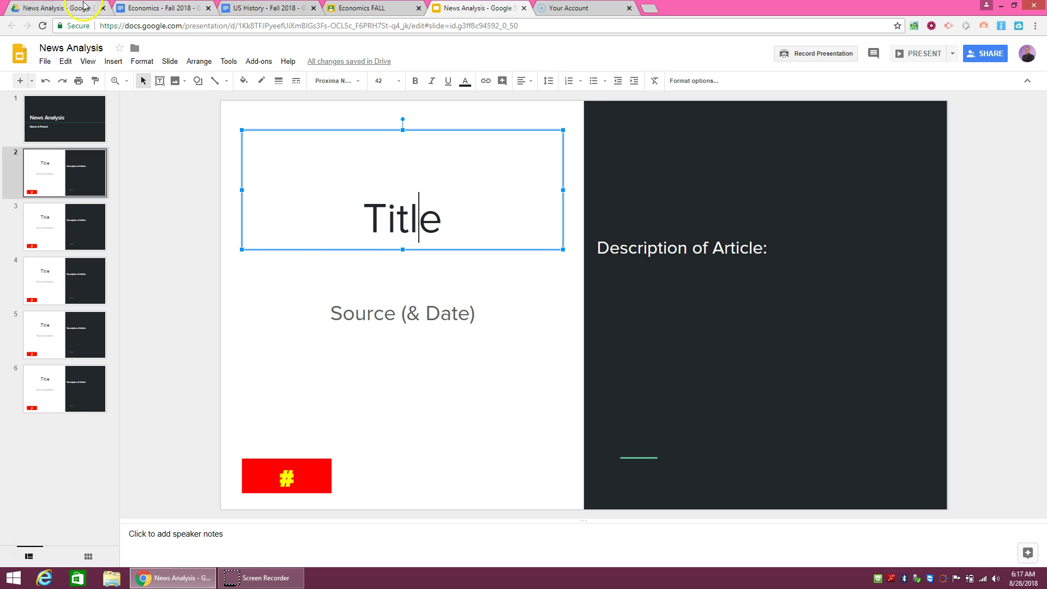
- Close the class details, view News 1.pdf from Unit 1, and return to the deck
left_click(161, 9)
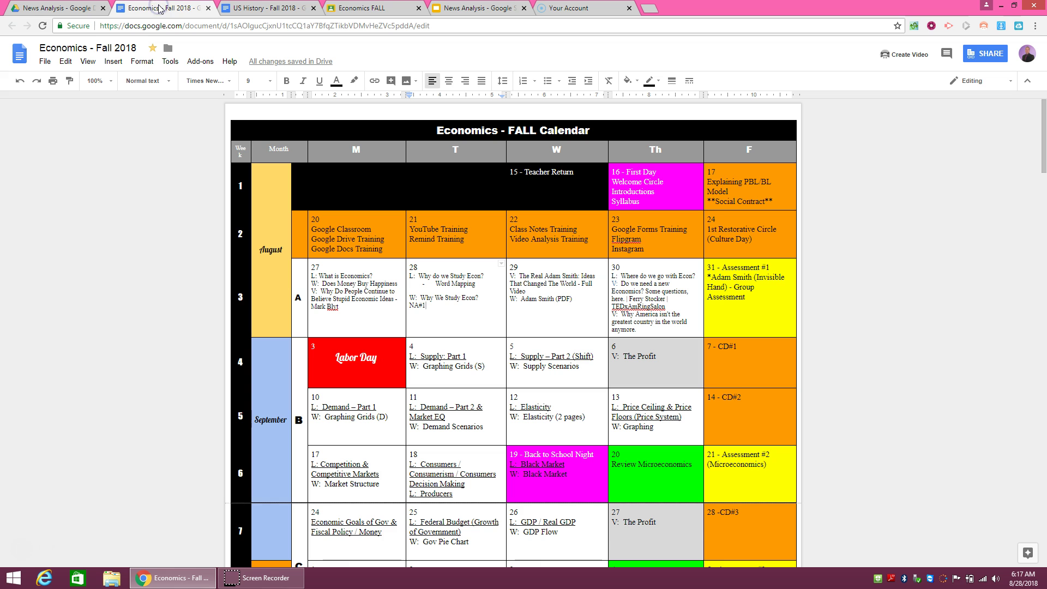
left_click(372, 9)
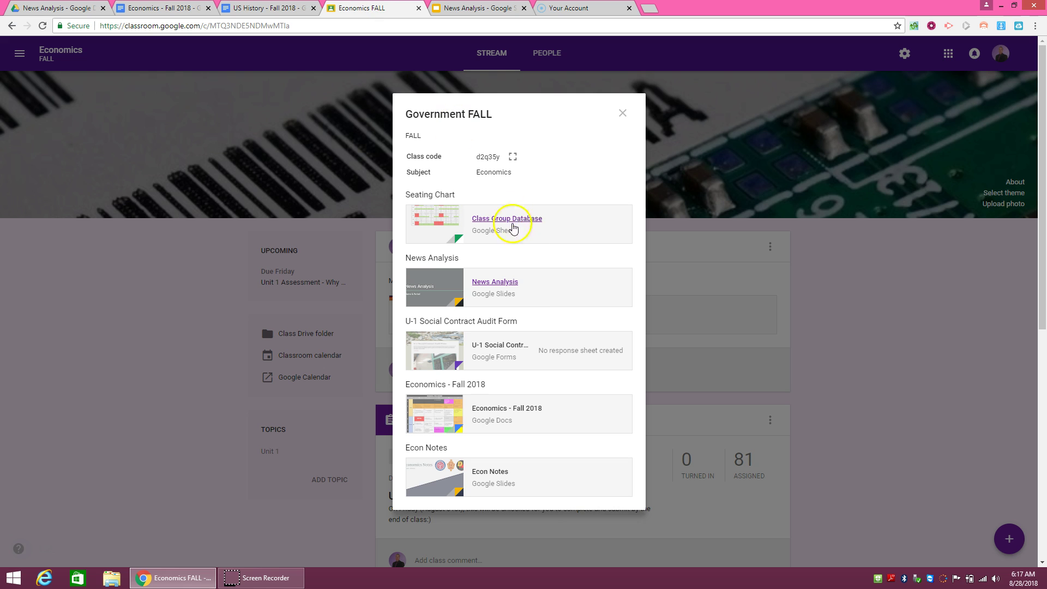
left_click(623, 113)
scroll(678, 322, "down", 2)
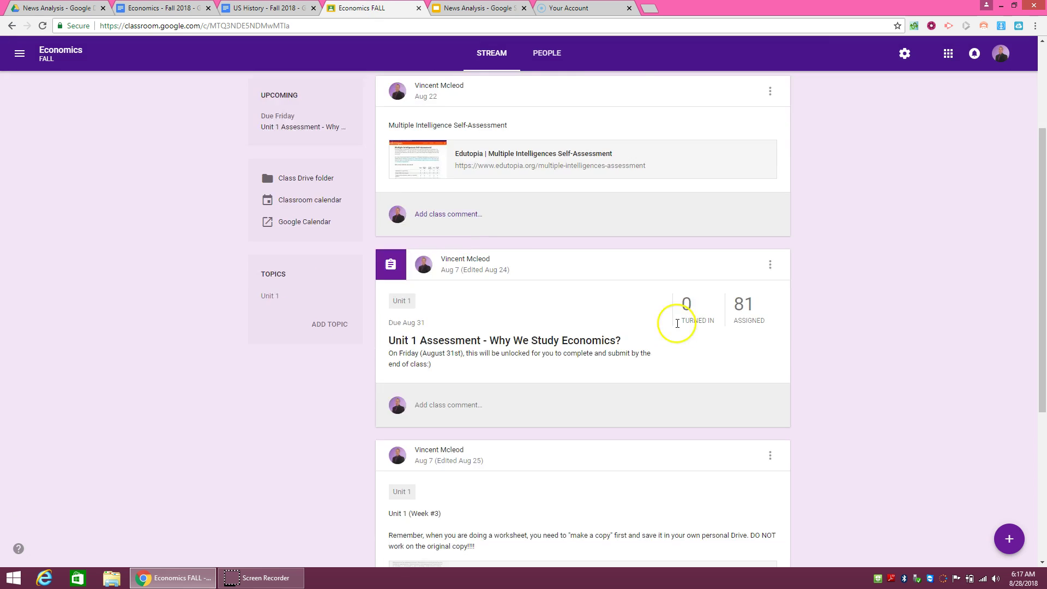
scroll(678, 323, "down", 3)
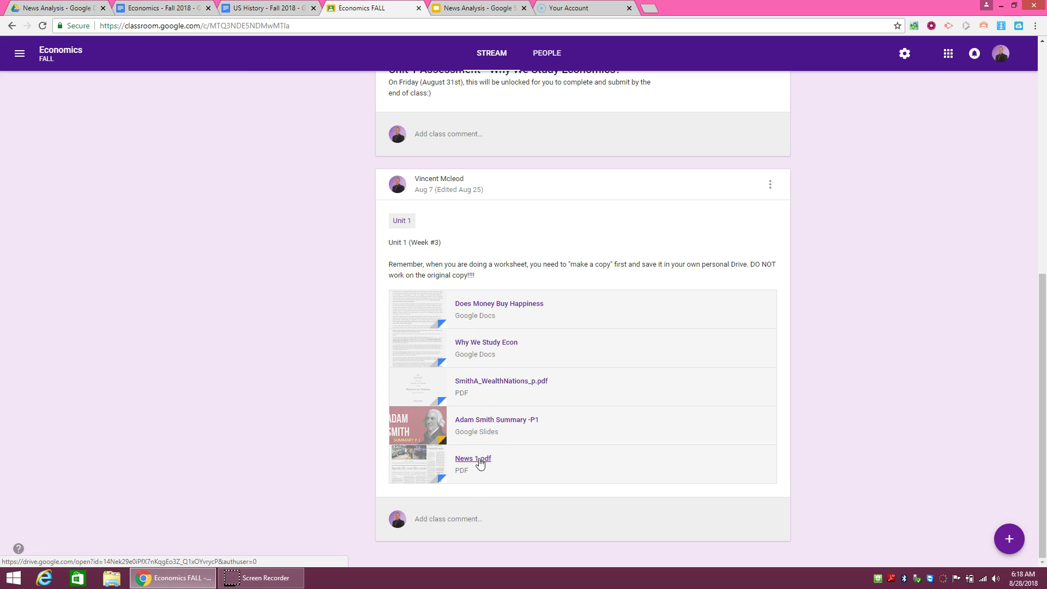
left_click(480, 463)
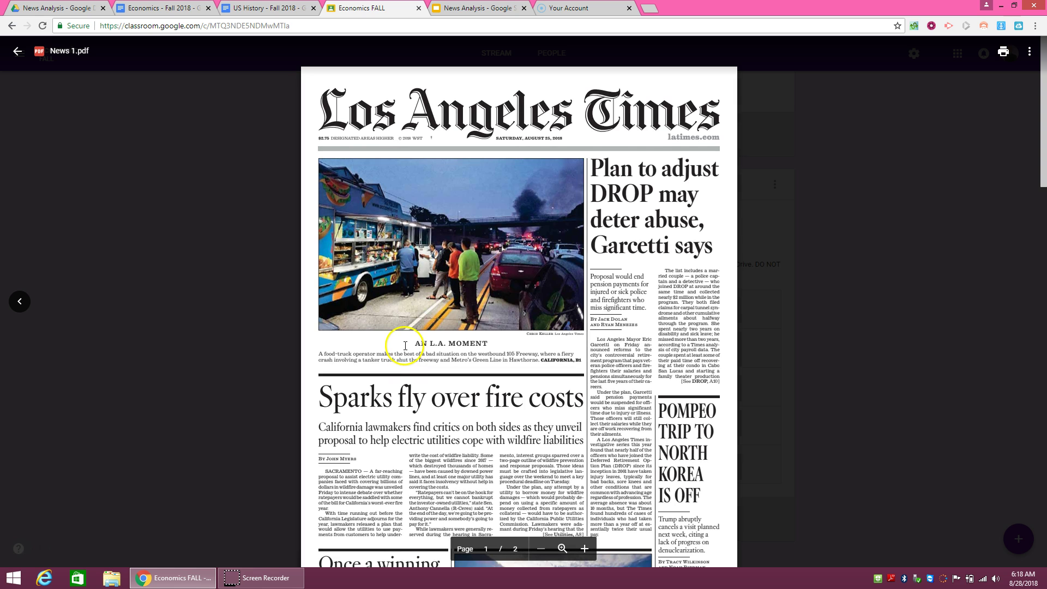
scroll(551, 256, "down", 3)
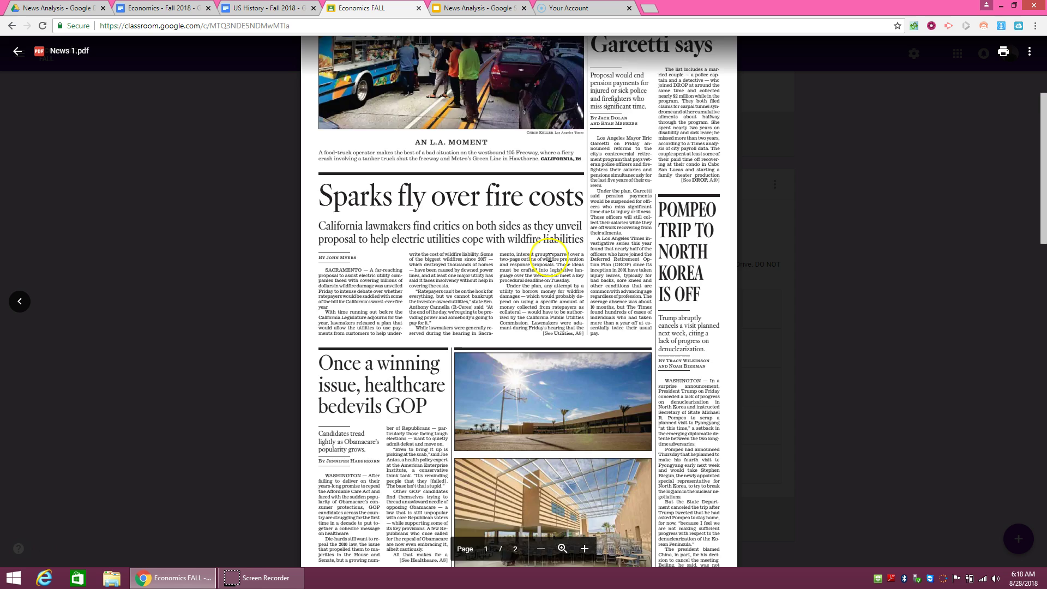
scroll(550, 256, "up", 2)
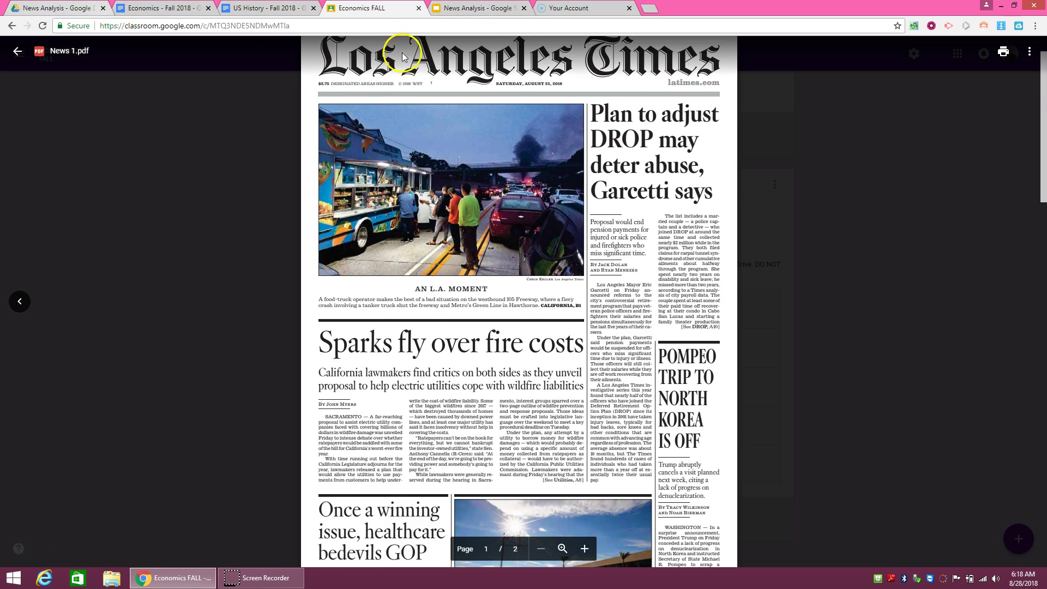
left_click(495, 8)
- Select the placeholder word Title on slide 2, then go back to the news PDF
left_click(450, 175)
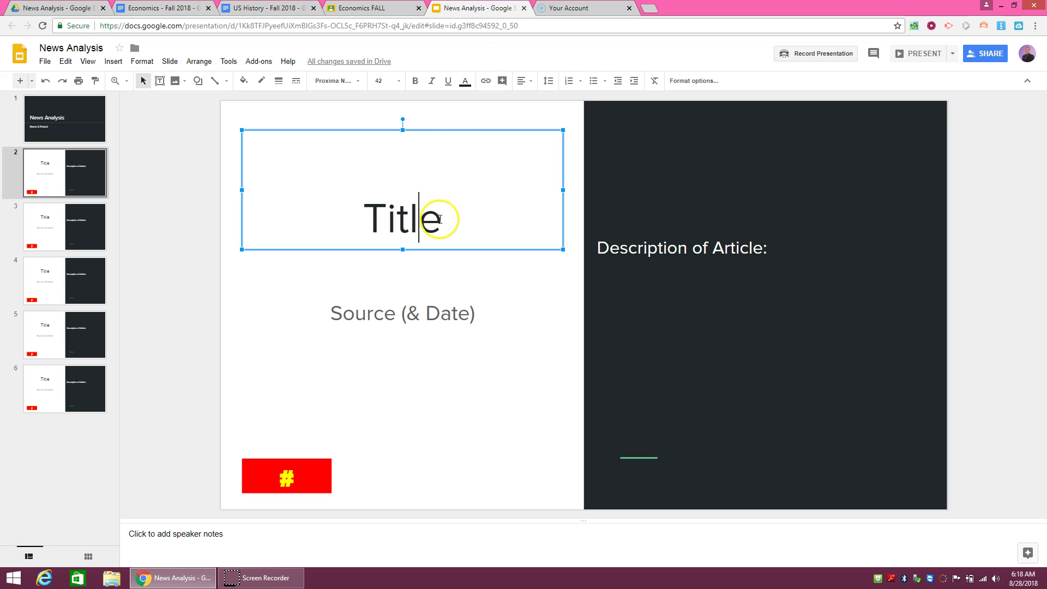
double_click(439, 220)
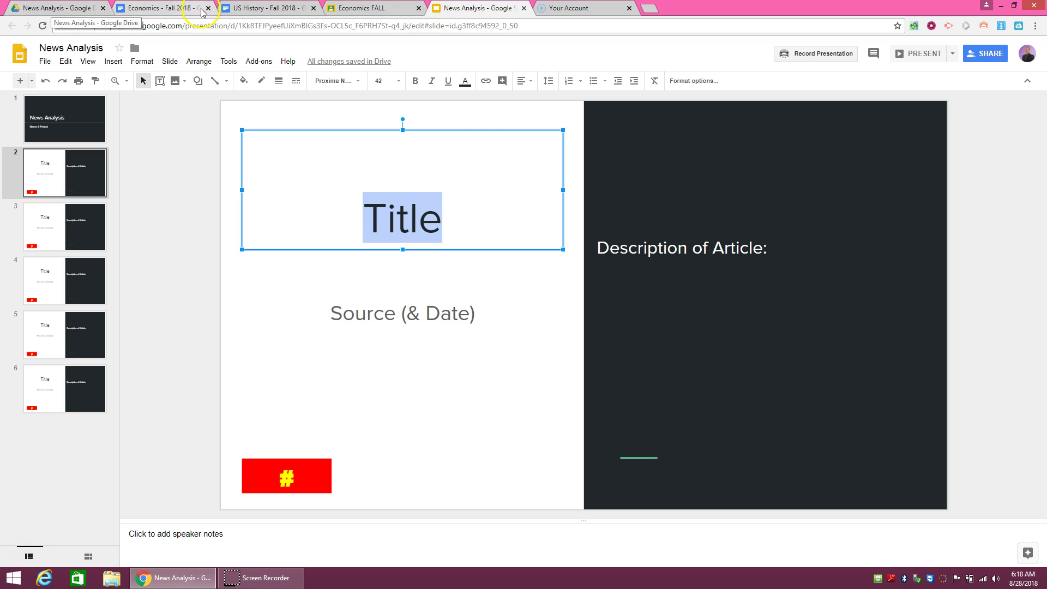
left_click(365, 8)
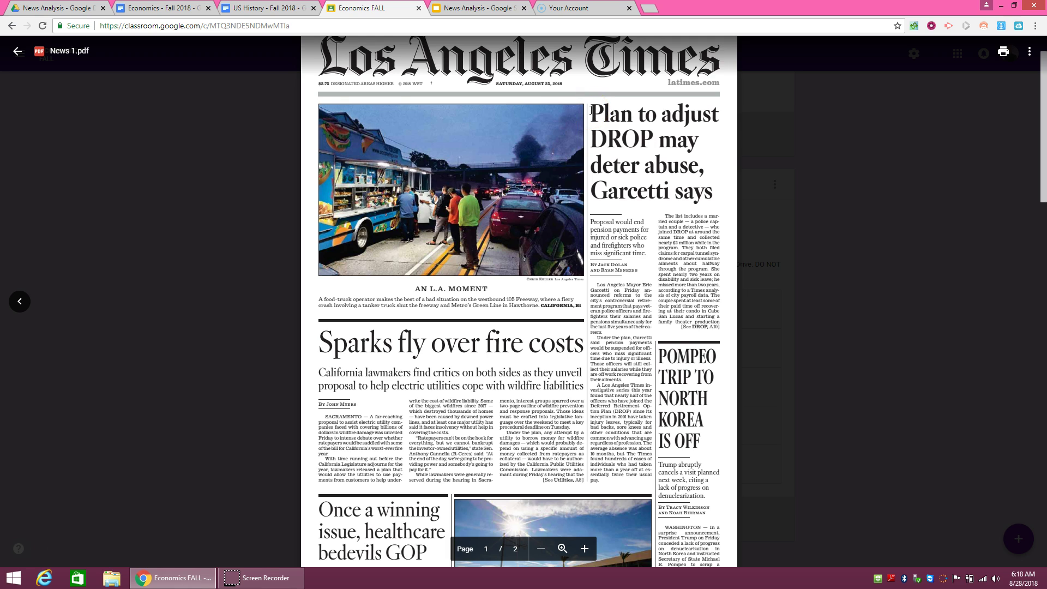
- Select the News 1.pdf headline 'Plan to adjust DROP may deter abuse, Garcetti says'
left_click_drag(594, 111, 700, 170)
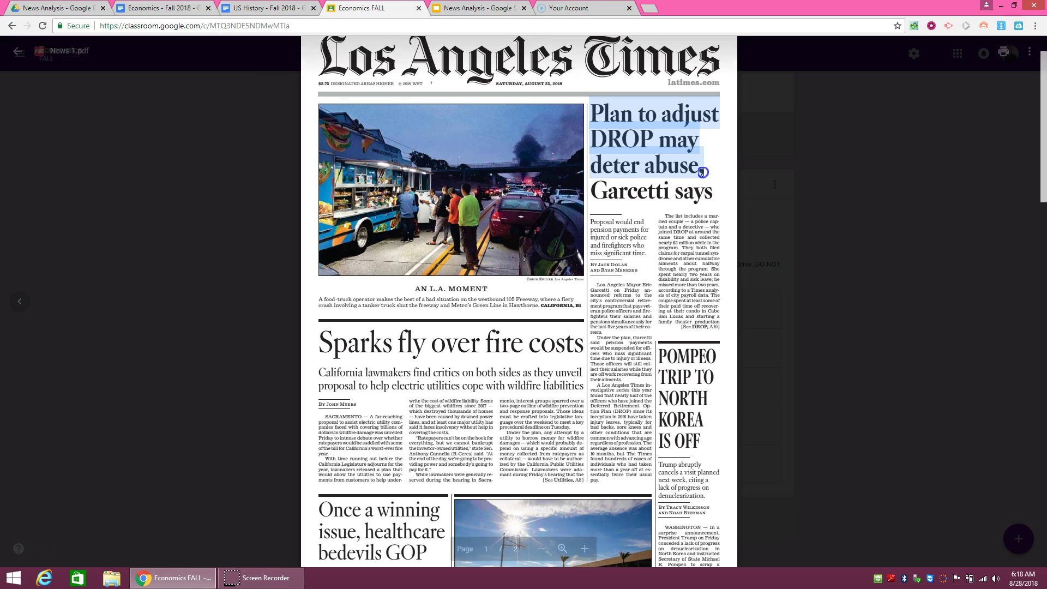
left_click_drag(701, 172, 711, 186)
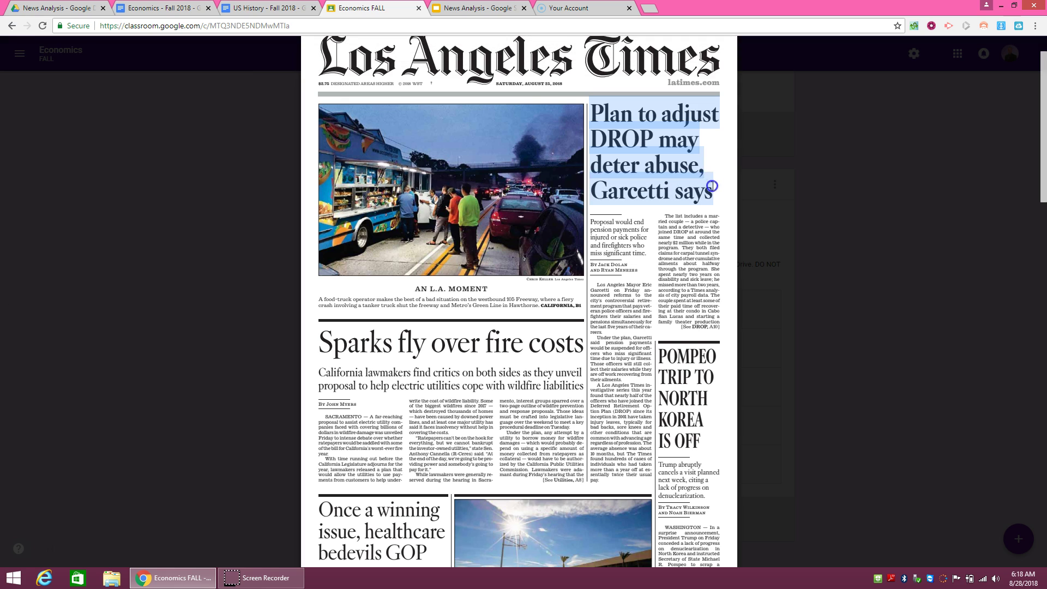
right_click(646, 147)
left_click(627, 142)
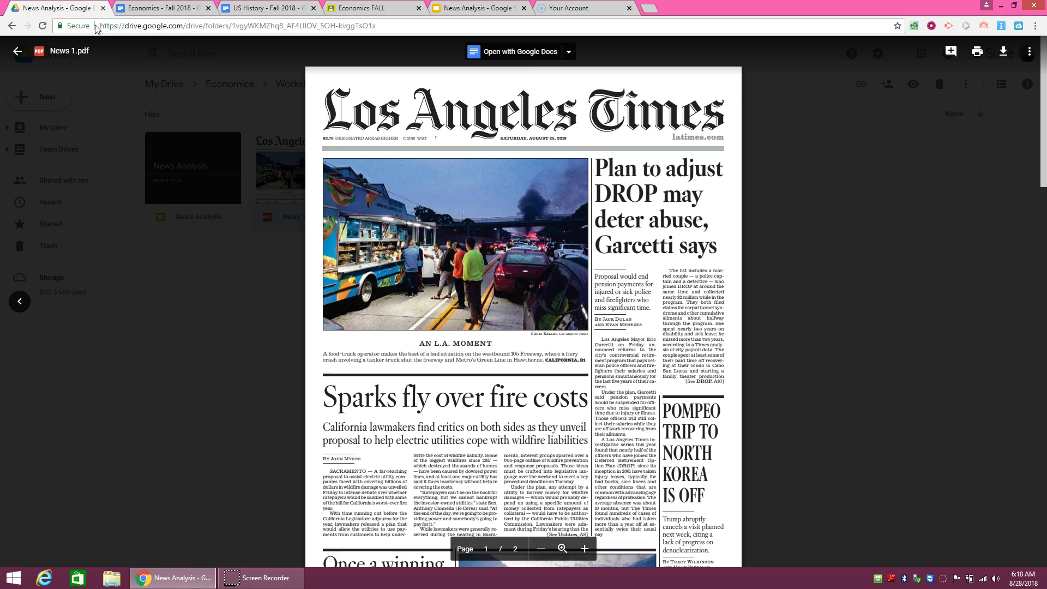
- Add three sample lines under Description of Article on slide 2
left_click(451, 10)
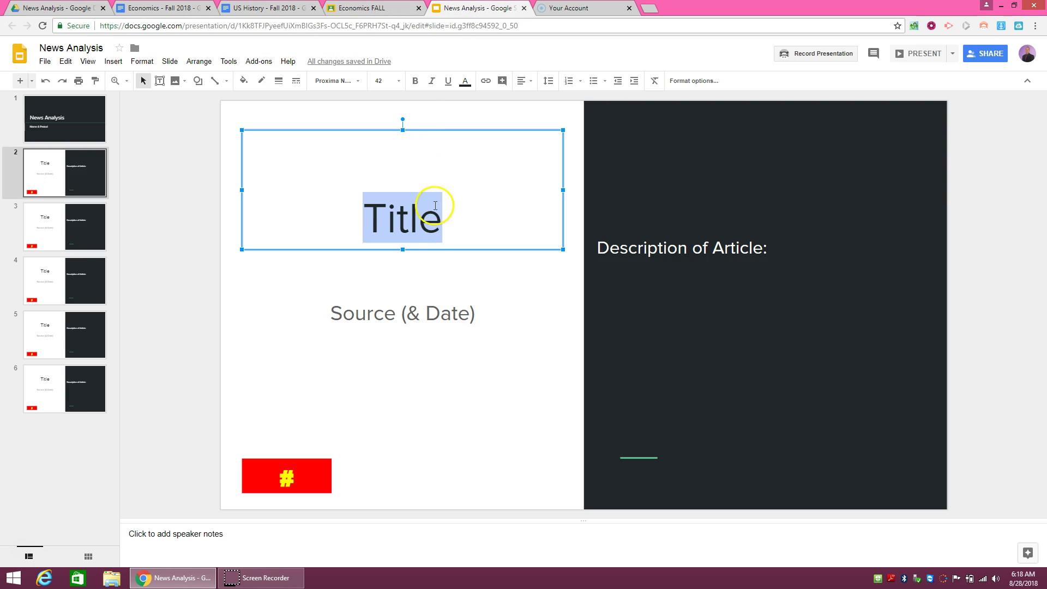
left_click(660, 253)
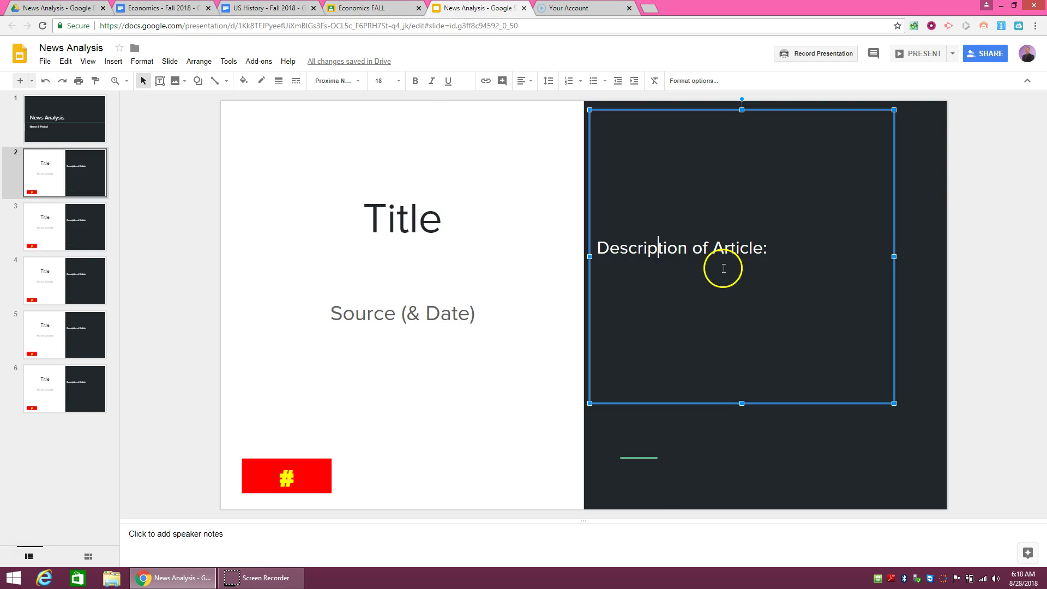
key("Return")
type("gfsdgadsfgadsfdsa")
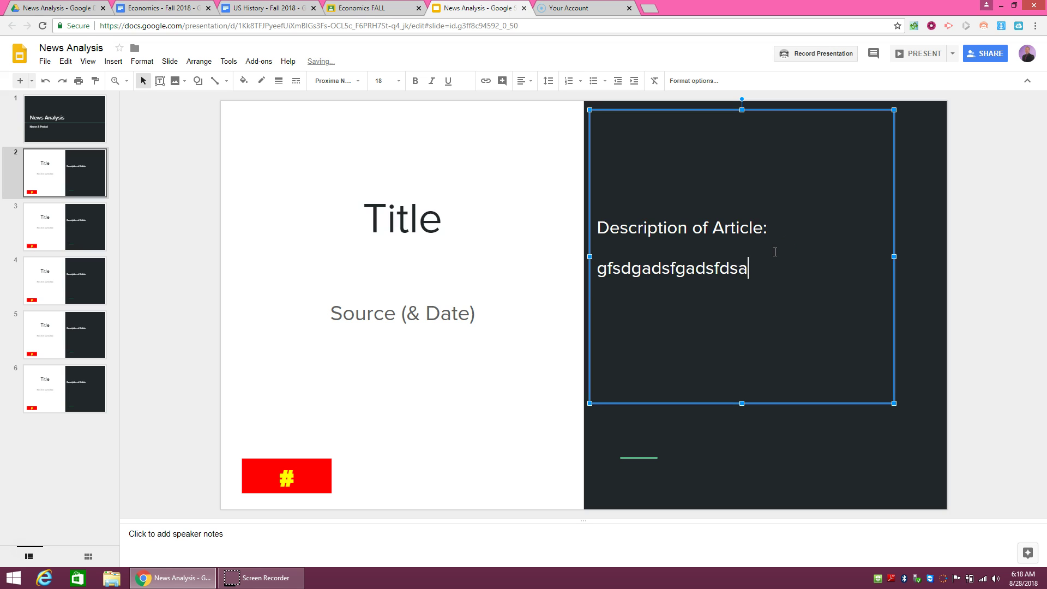
key("Return")
type("gfadsgasedfgaesdfg")
key("Return")
type("aedrfgeadfsgeasdge")
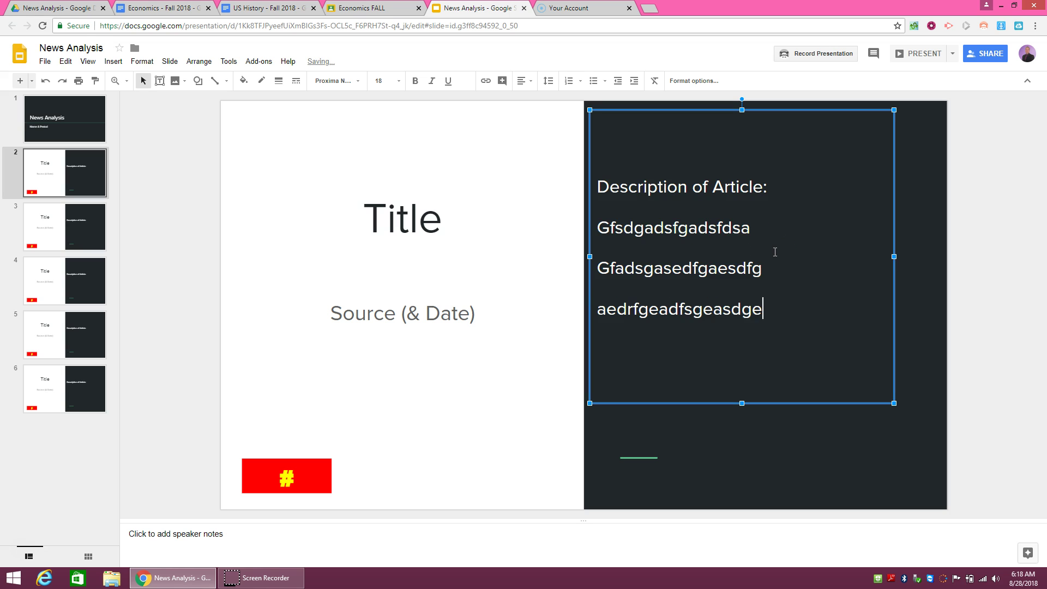
type("adfrg")
- Stretch the description box to the slide bottom and delete the sample lines
left_click_drag(742, 413, 753, 502)
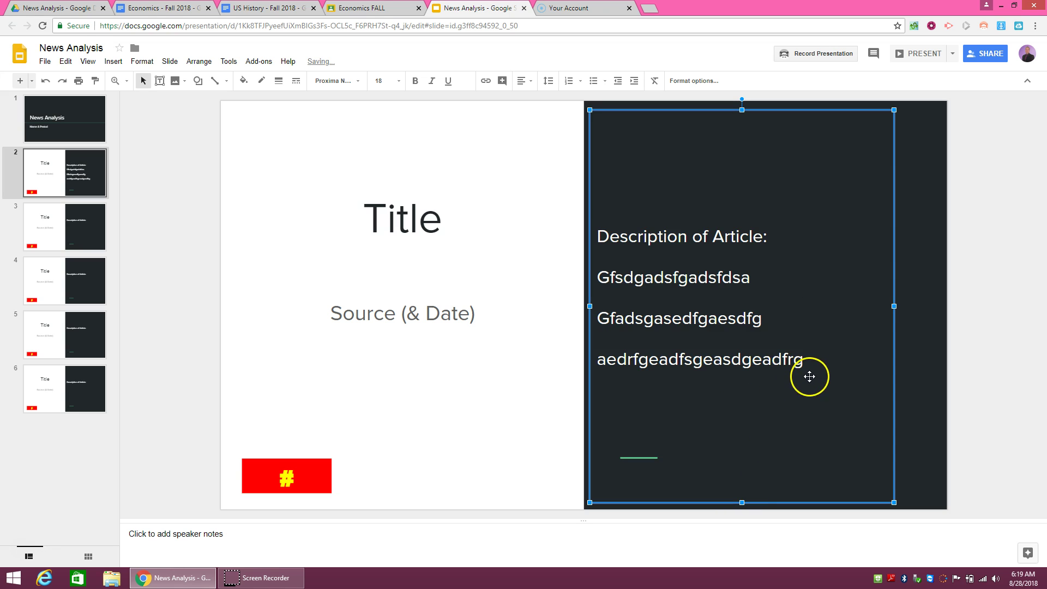
mouse_move(803, 362)
left_mouse_down()
mouse_move(671, 275)
mouse_move(600, 275)
left_mouse_up()
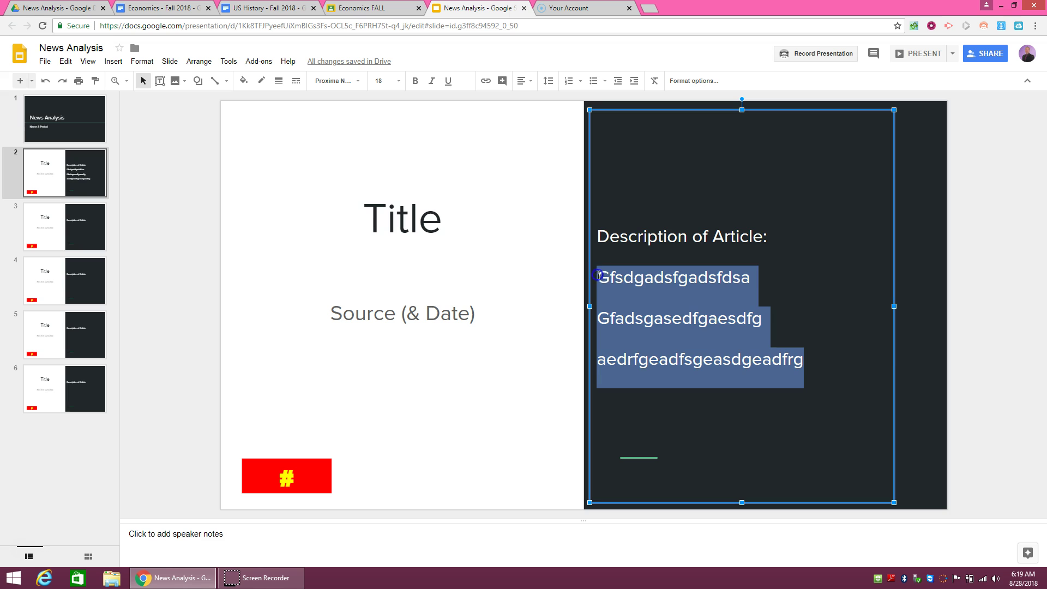
key("BackSpace")
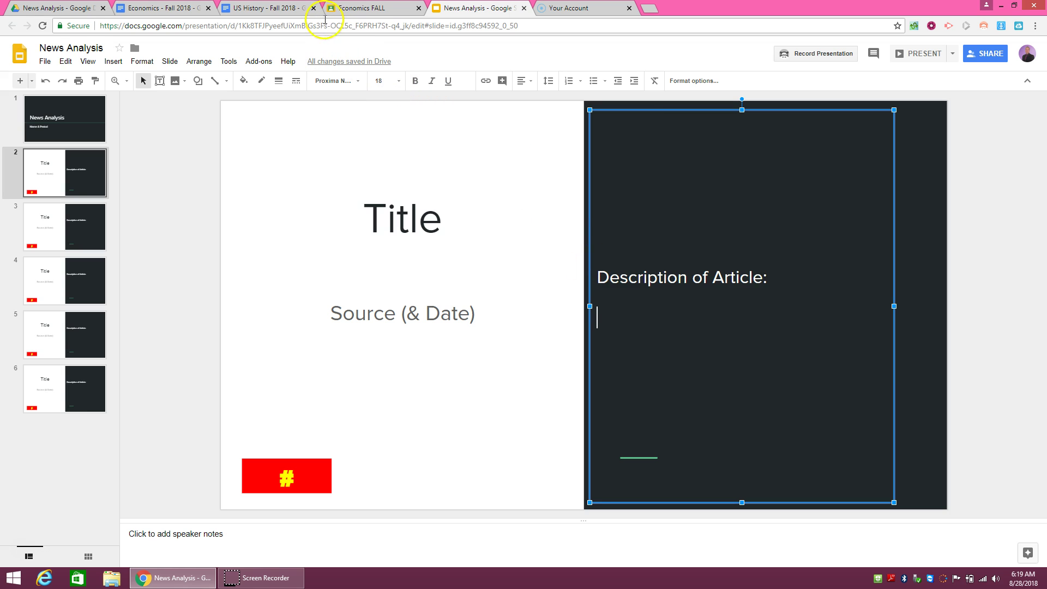
- Switch to the News 1.pdf preview in Google Drive
left_click(54, 10)
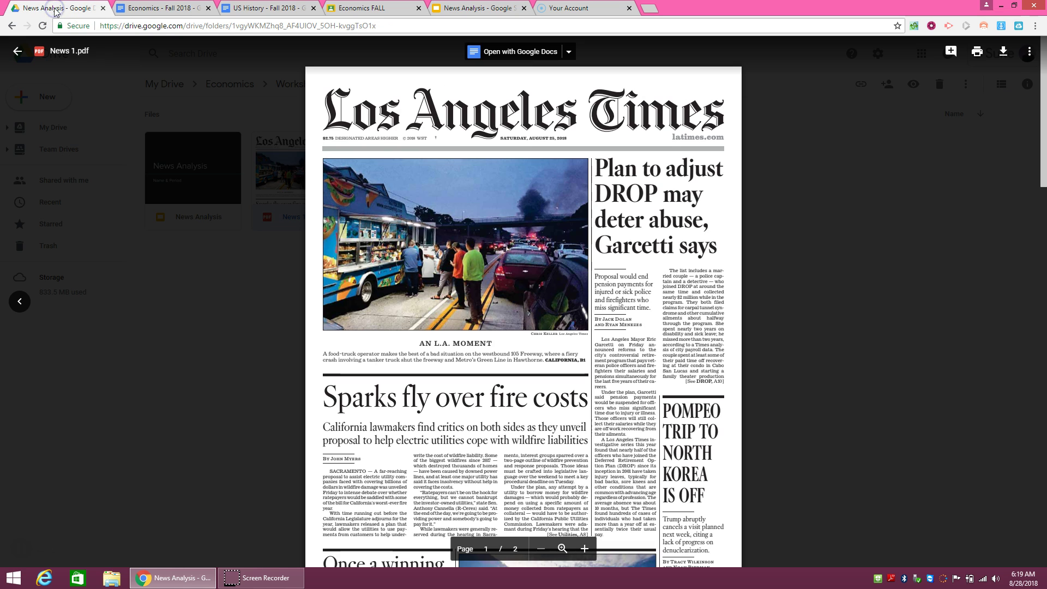
scroll(659, 305, "down", 1)
scroll(658, 305, "down", 3)
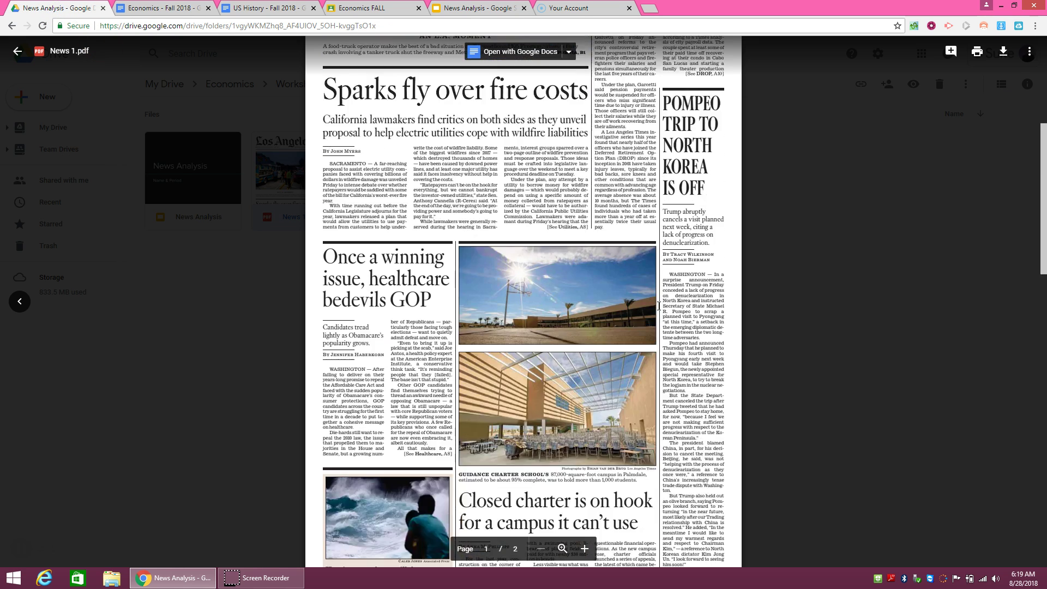
scroll(658, 304, "down", 2)
scroll(659, 305, "down", 4)
scroll(658, 305, "down", 2)
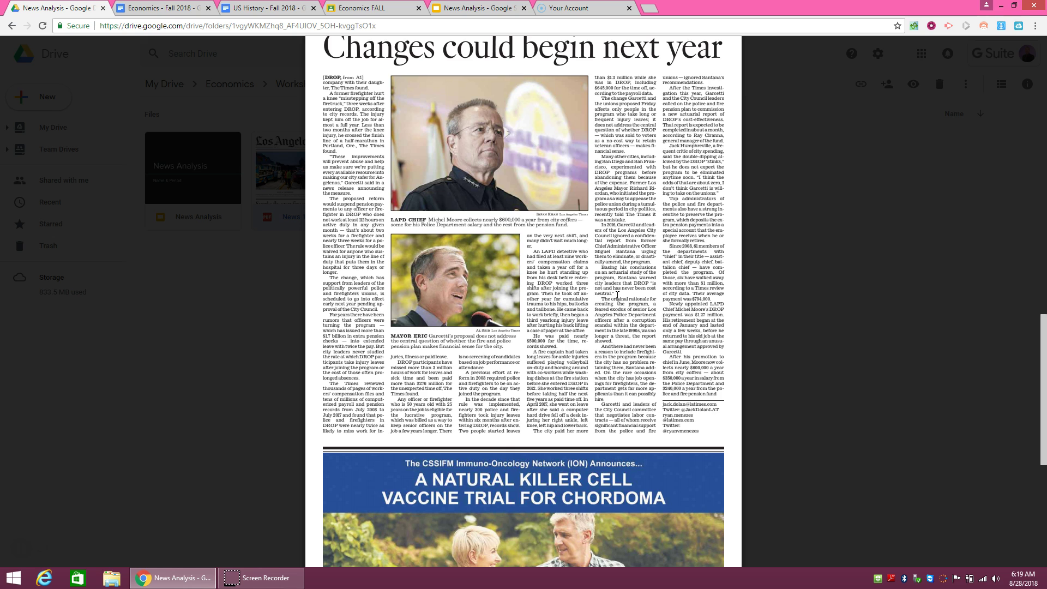
scroll(617, 295, "up", 1)
scroll(617, 295, "up", 2)
scroll(617, 295, "up", 4)
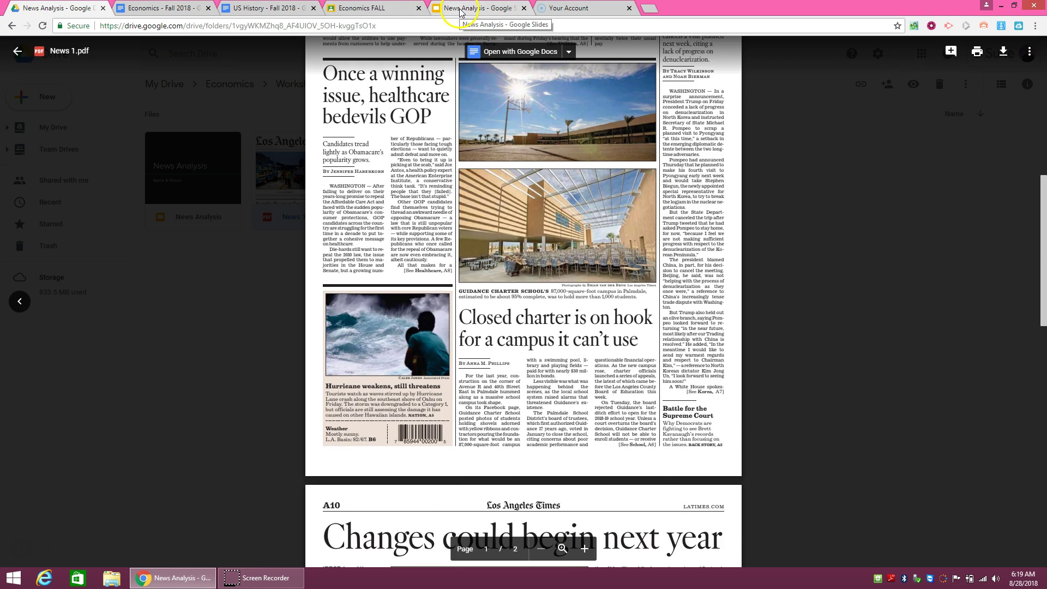
scroll(507, 115, "up", 1)
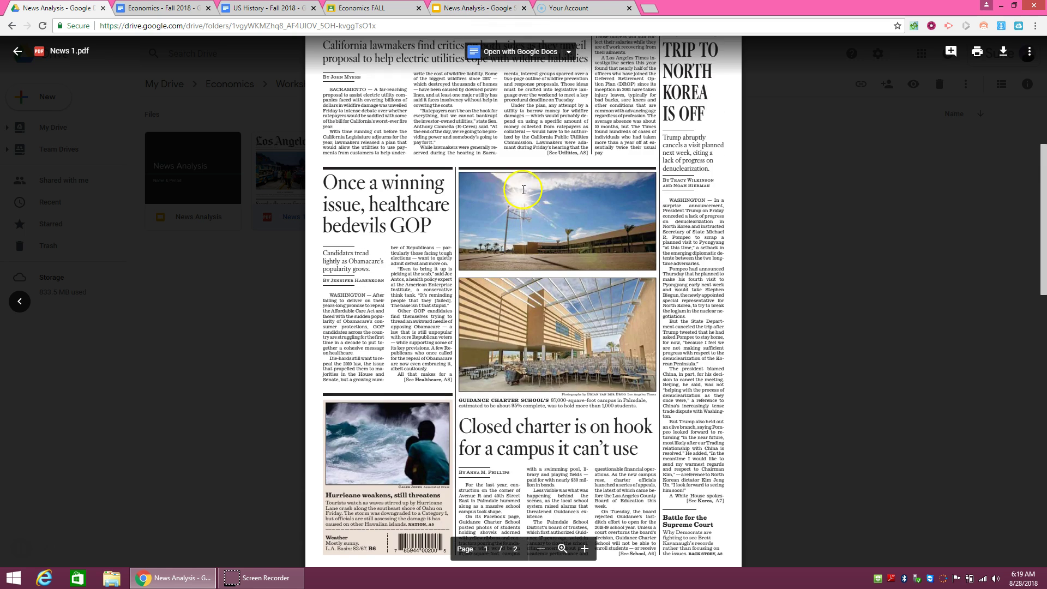
left_click(462, 8)
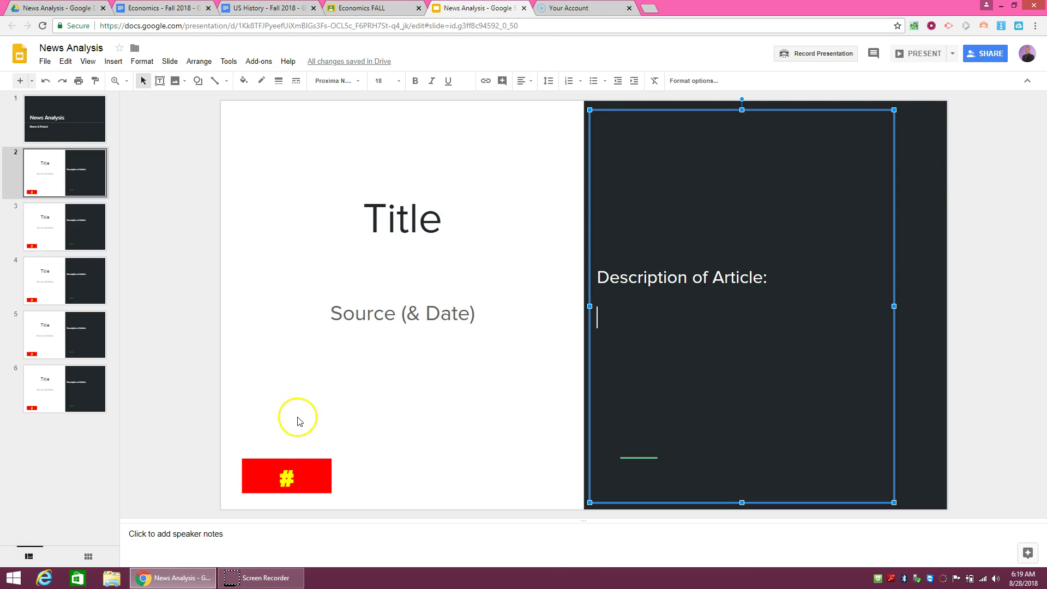
left_click(297, 475)
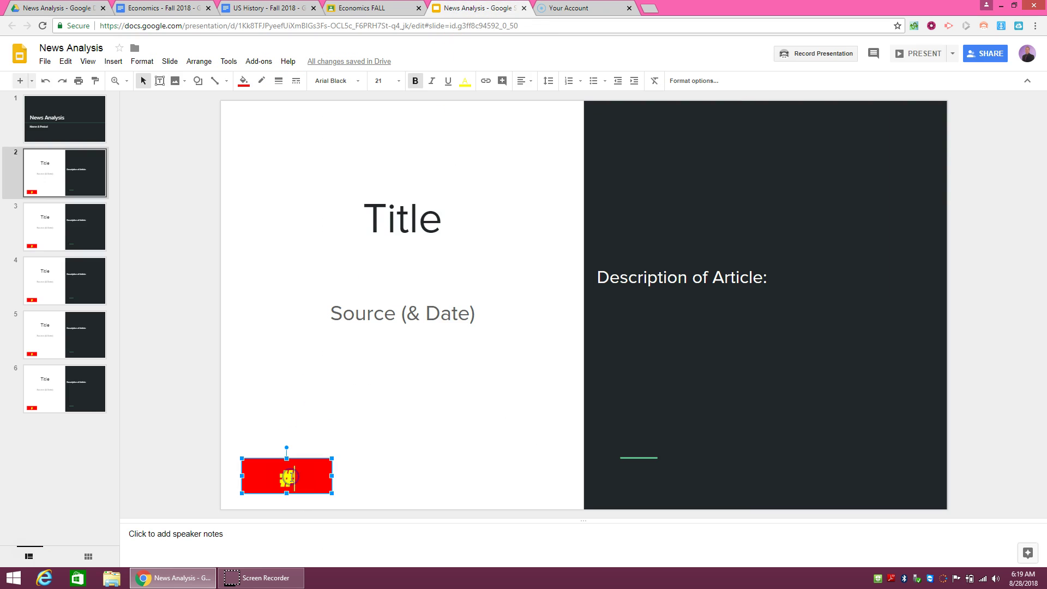
left_click(324, 475)
type("1")
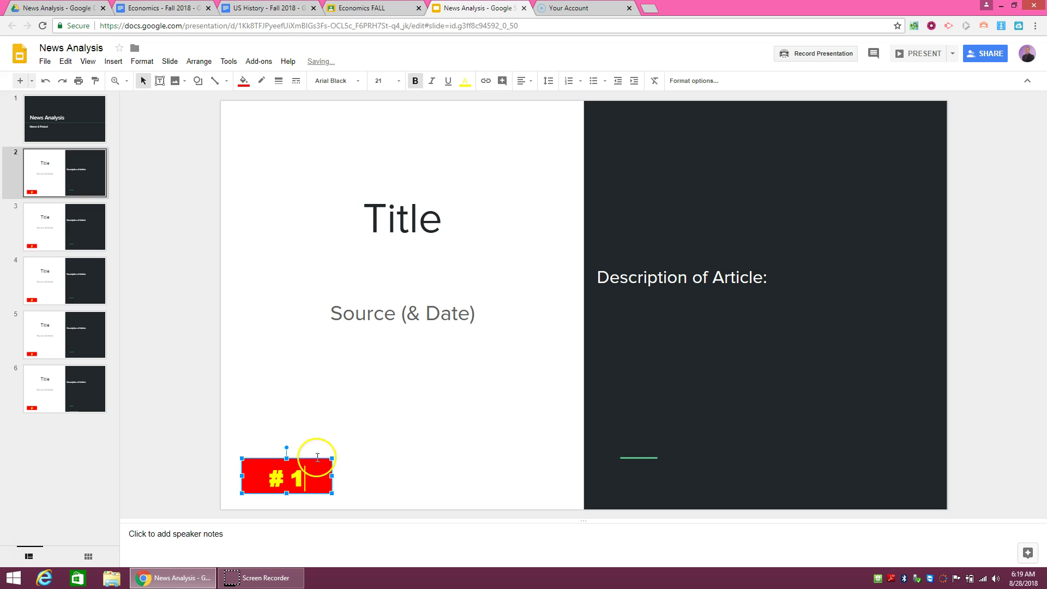
left_click(72, 235)
left_click(81, 176)
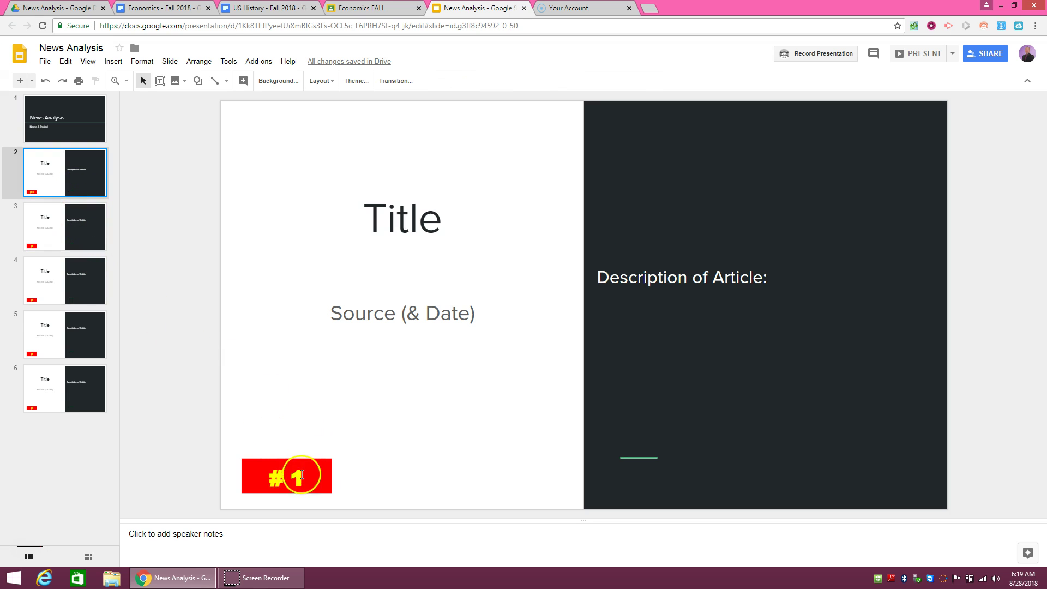
left_click(303, 481)
key("BackSpace")
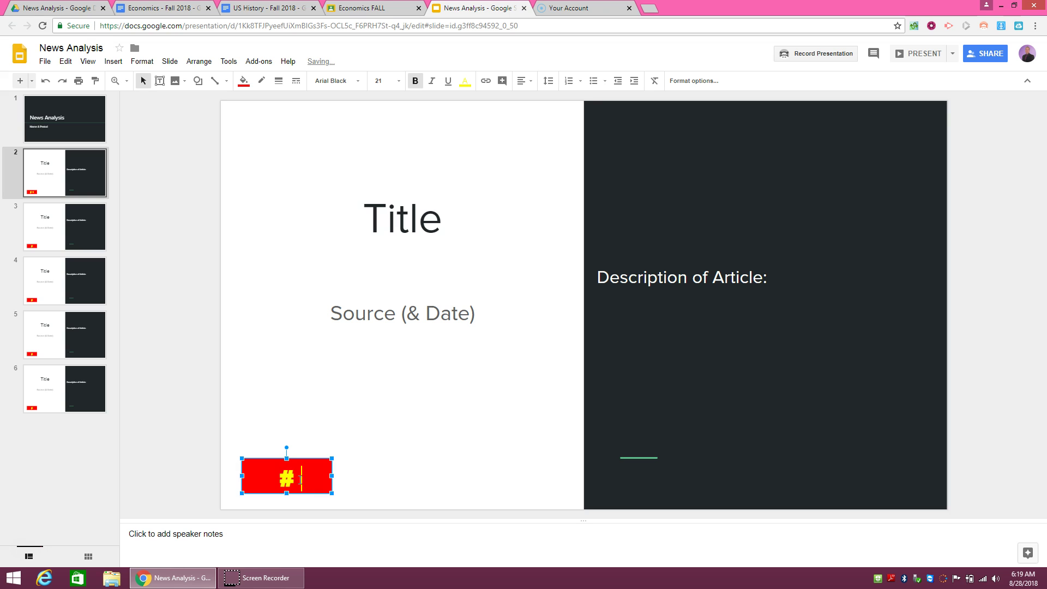
left_click(57, 234)
left_click(76, 288)
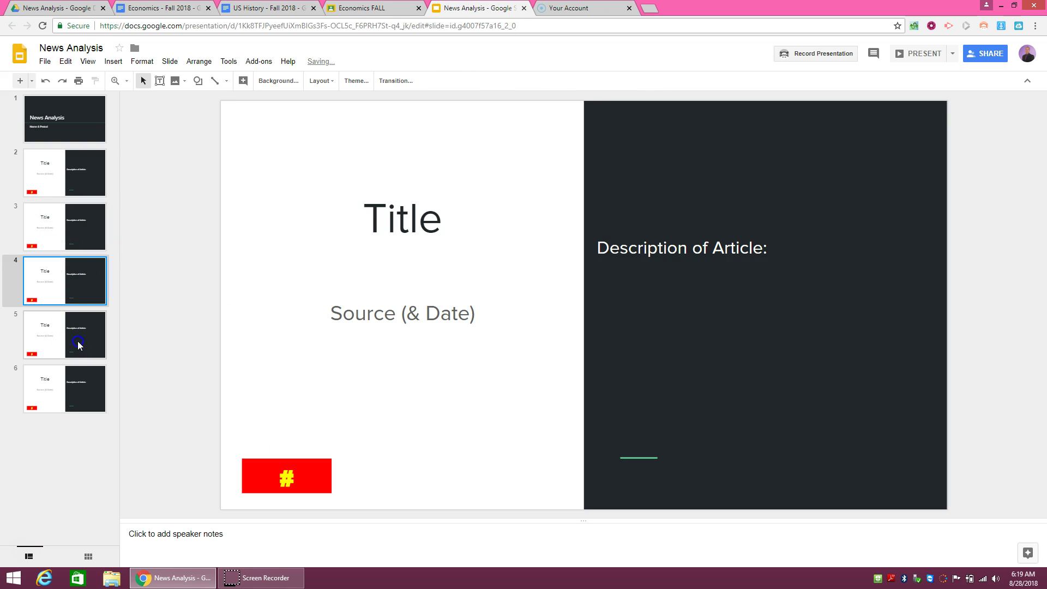
left_click(77, 339)
left_click(84, 385)
left_click(82, 176)
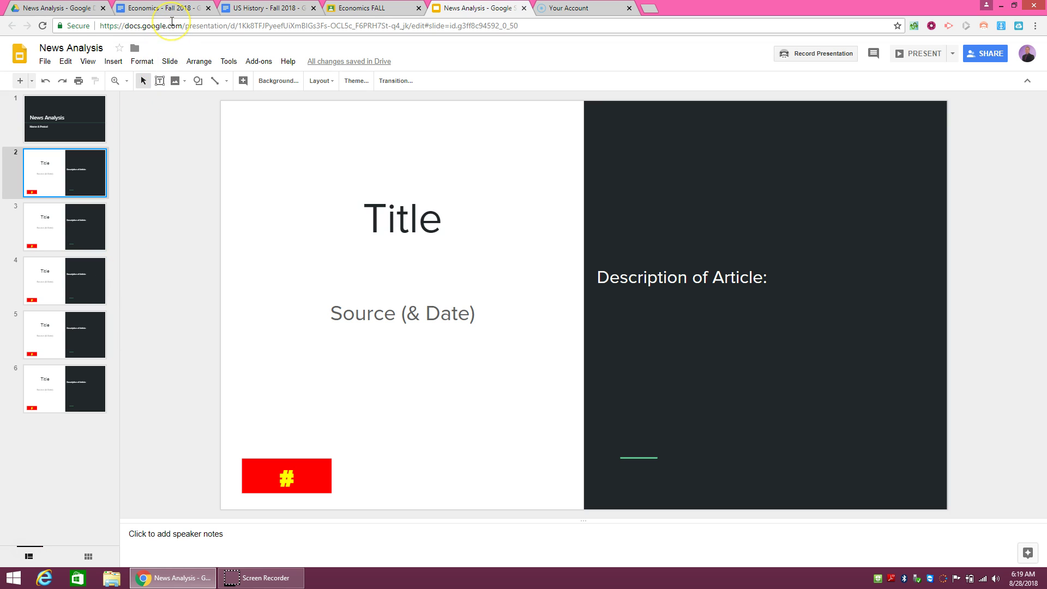
- Close the News 1.pdf viewer in Economics FALL and view the Unit 1 post's attachments
left_click(372, 8)
scroll(456, 344, "down", 1)
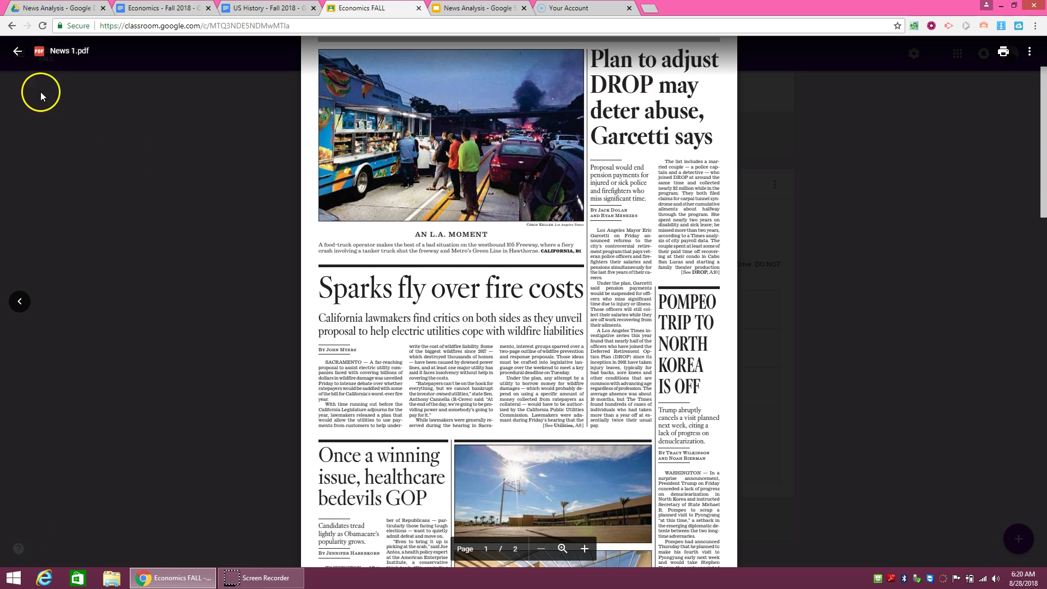
left_click(17, 52)
left_click(486, 469)
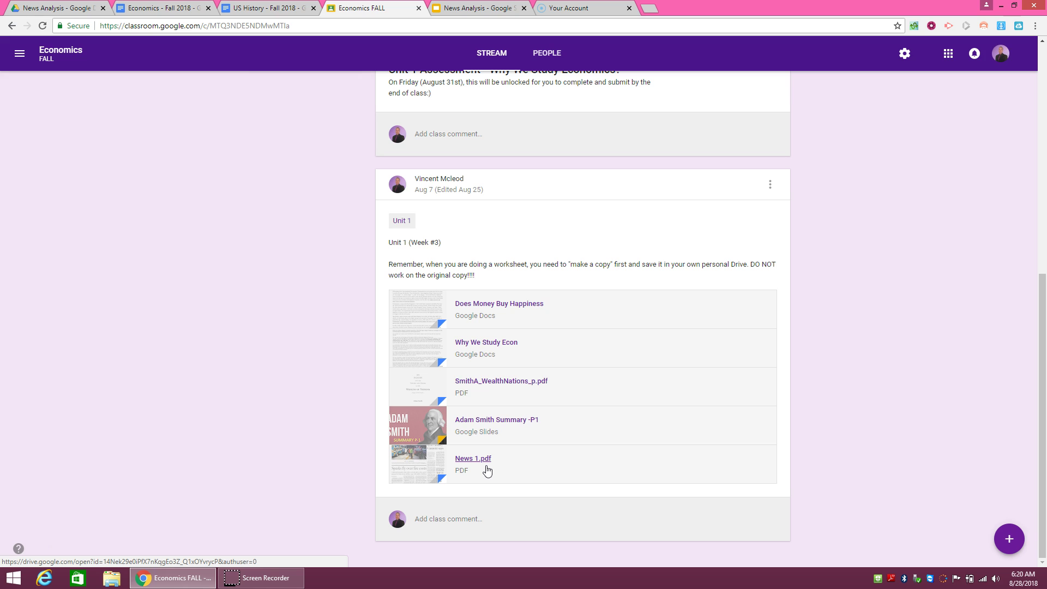
left_click(486, 470)
left_click(273, 253)
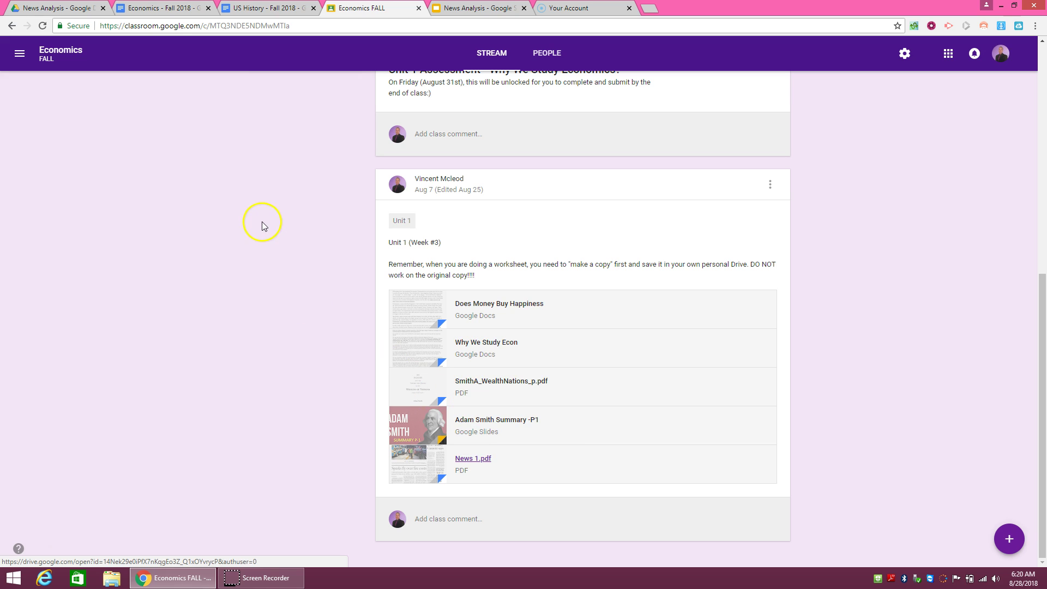